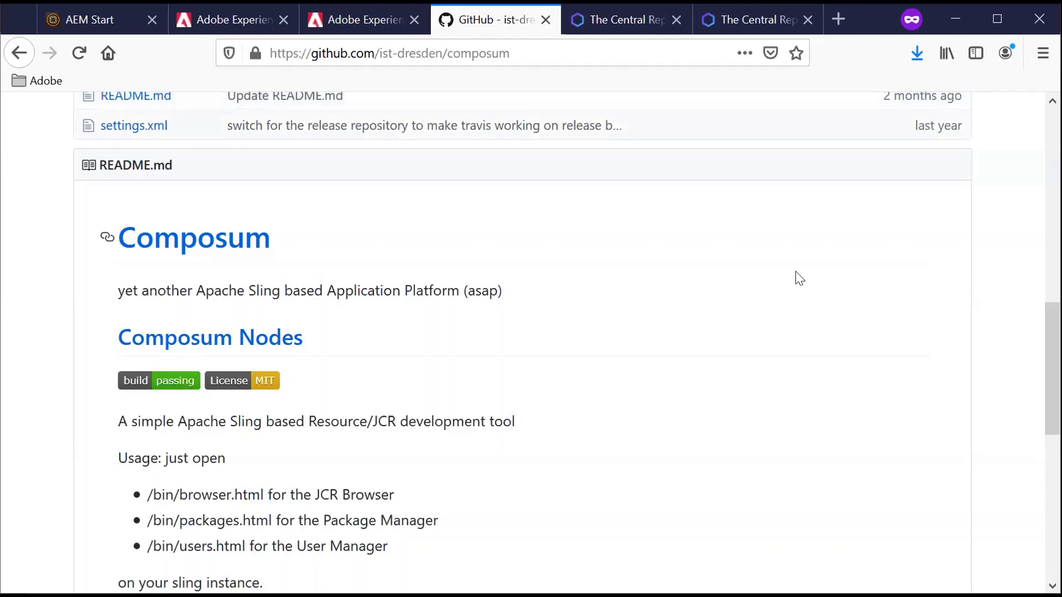
pyautogui.scroll(-3, 799, 279)
pyautogui.moveTo(385, 432); pyautogui.dragTo(256, 444)
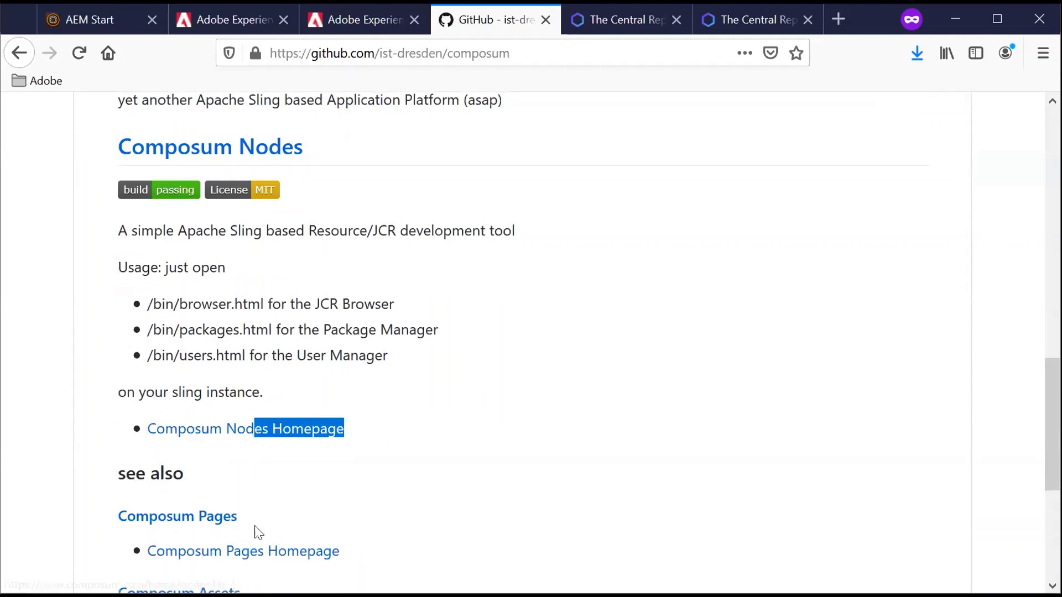
pyautogui.moveTo(256, 533); pyautogui.dragTo(182, 533)
pyautogui.scroll(-3, 465, 423)
pyautogui.moveTo(310, 410); pyautogui.dragTo(184, 416)
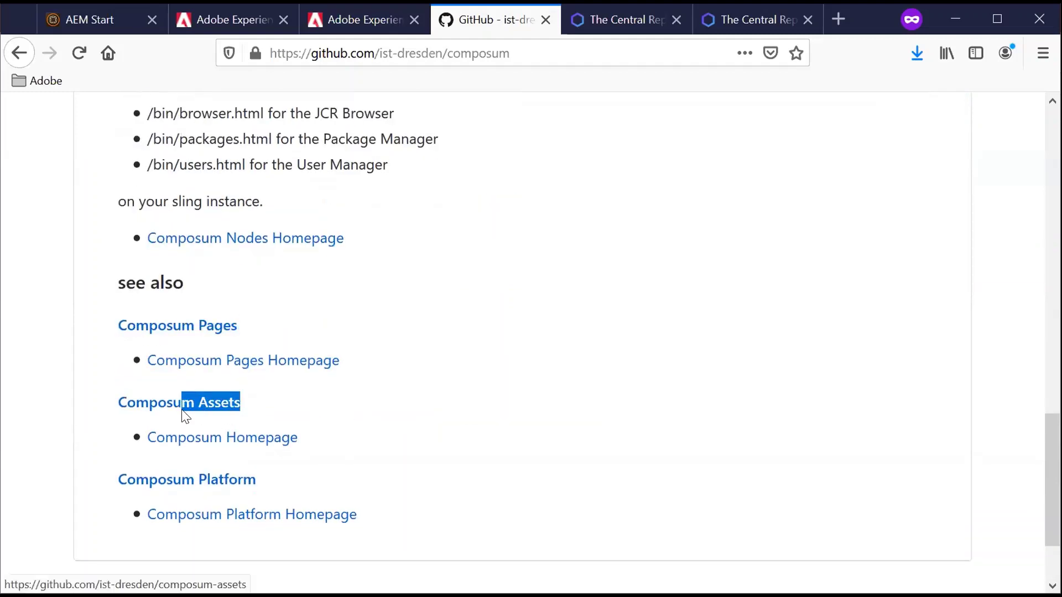
# - Mark the Composum Platform heading in the README and move to the composum-sling-core-console search results
pyautogui.moveTo(260, 483); pyautogui.dragTo(182, 485)
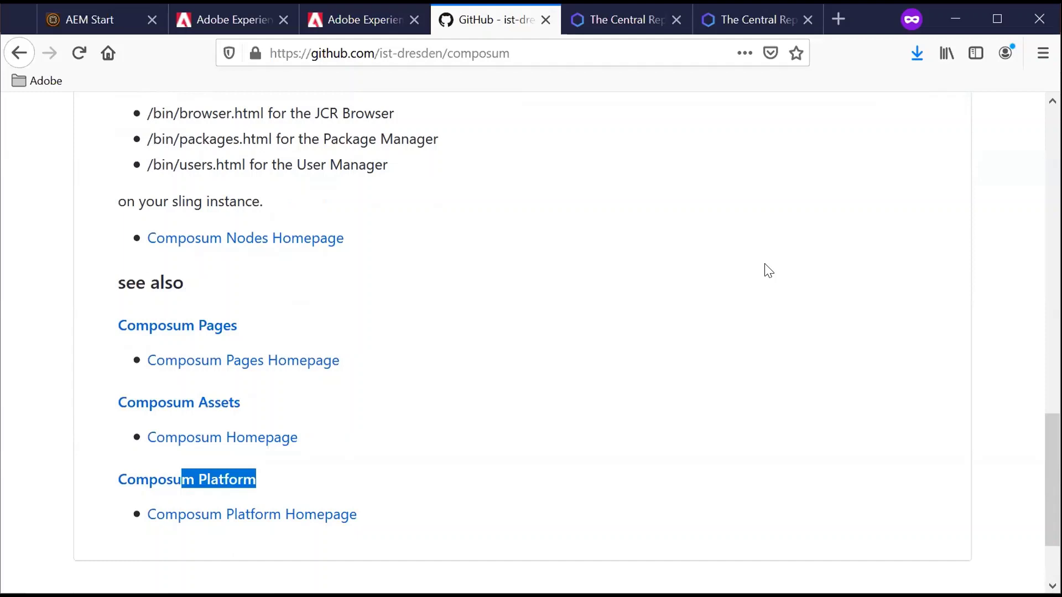
pyautogui.hotkey('ctrl', 'Tab')
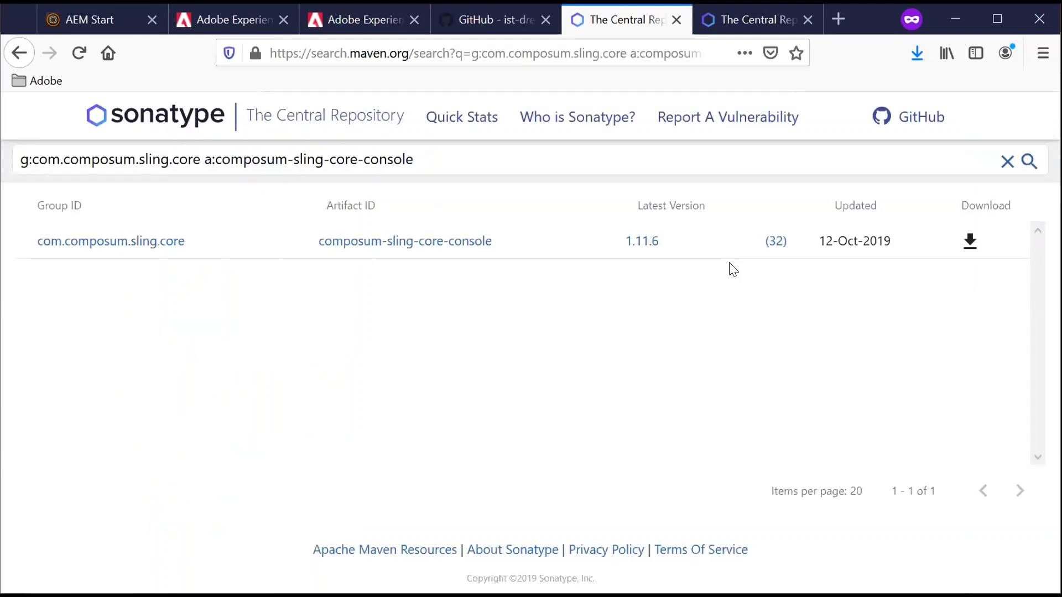
# - Download and save the composum-sling-core-console 1.11.6 jar
pyautogui.click(969, 245)
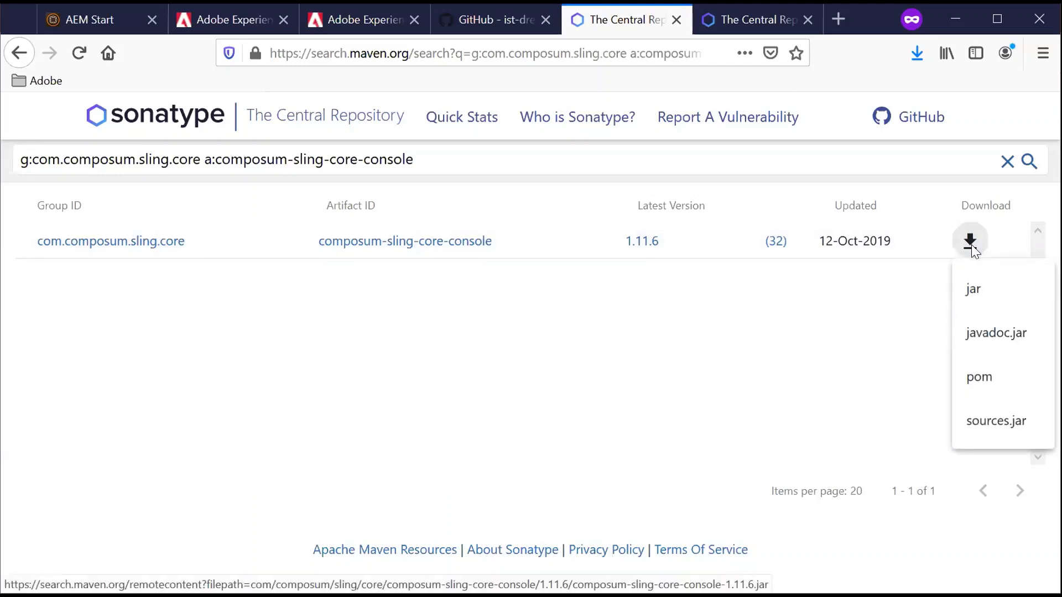
pyautogui.click(980, 289)
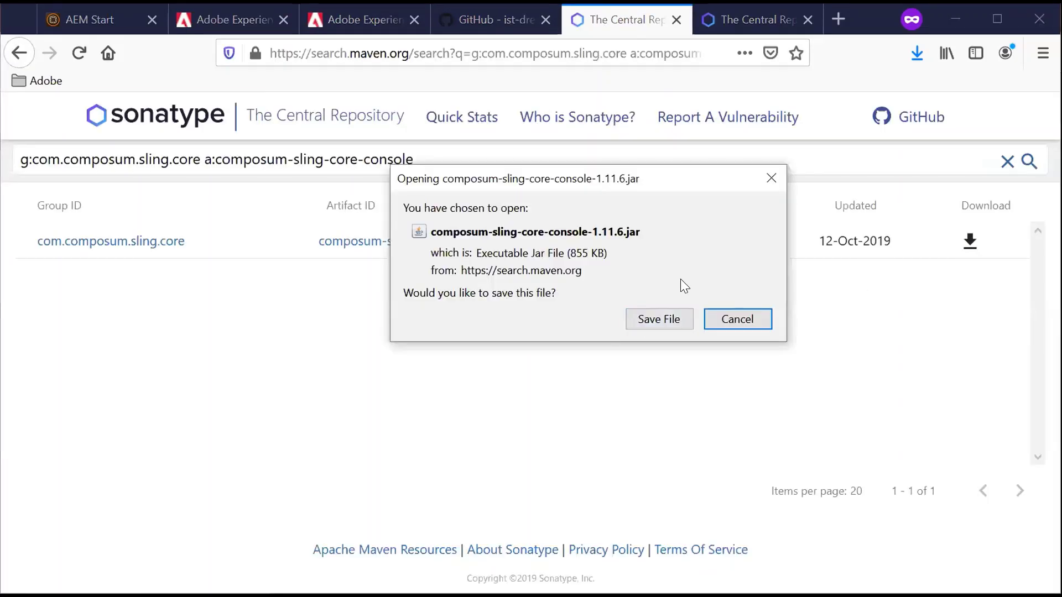
pyautogui.click(751, 19)
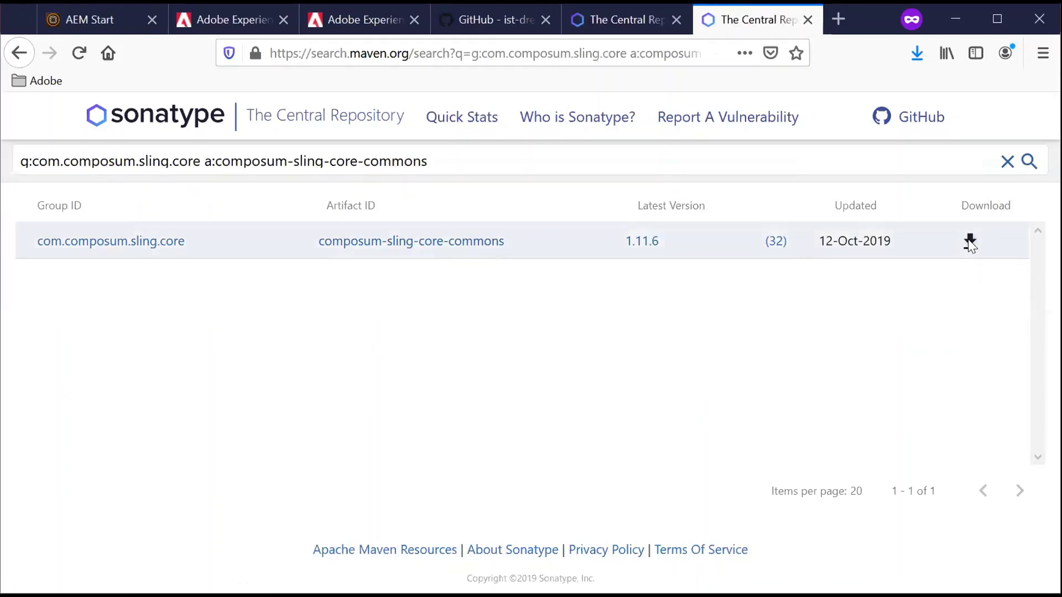
# - Download and save the composum-sling-core-commons 1.11.6 jar
pyautogui.click(970, 243)
pyautogui.click(974, 291)
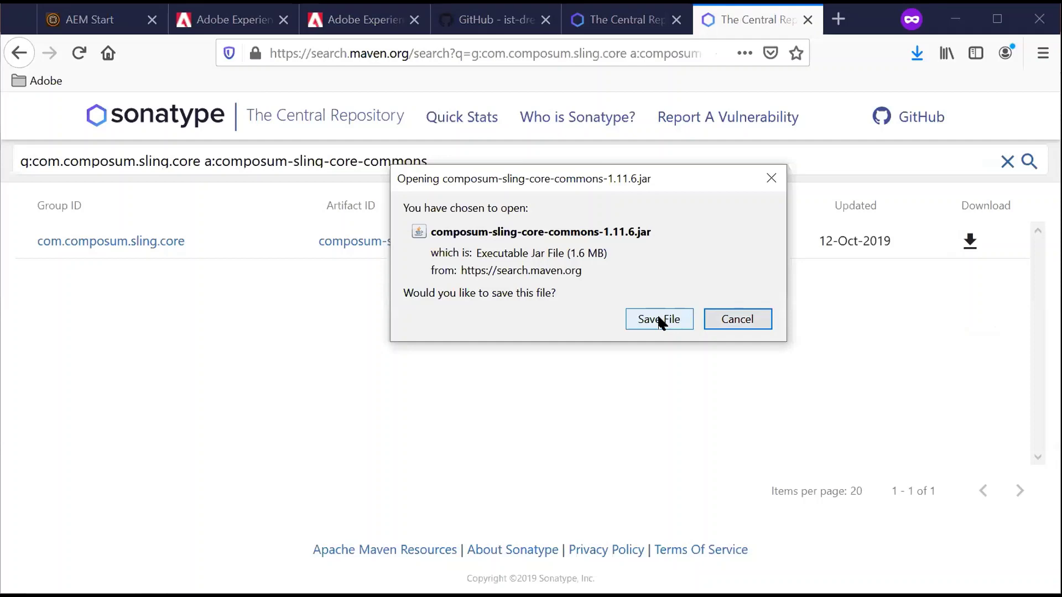
pyautogui.click(664, 320)
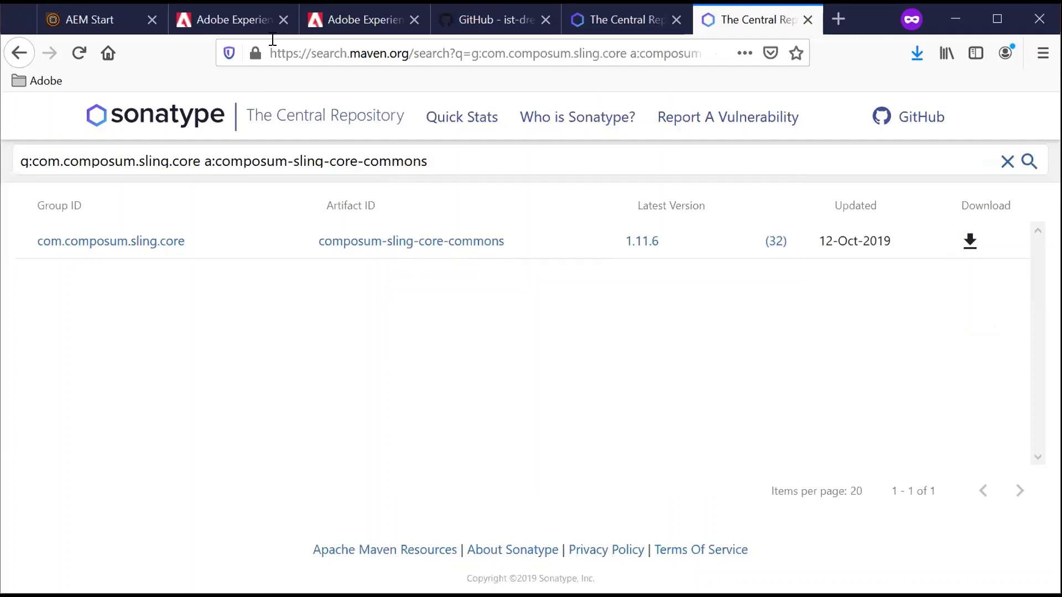
# - Install the Composum core commons 1.11.6 jar with Start Bundle and Refresh Packages checked
pyautogui.click(233, 20)
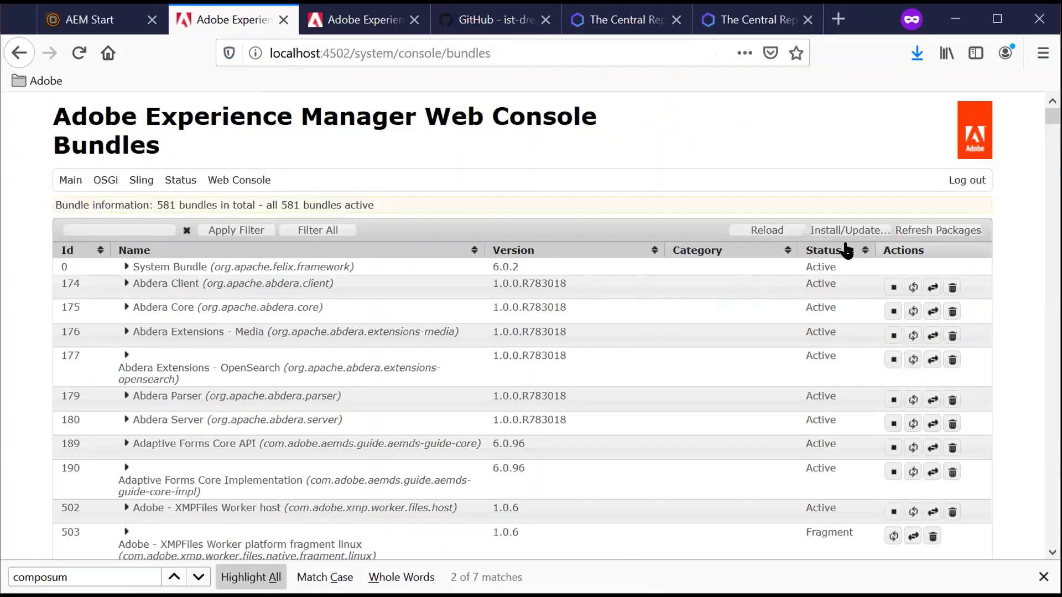
pyautogui.click(853, 225)
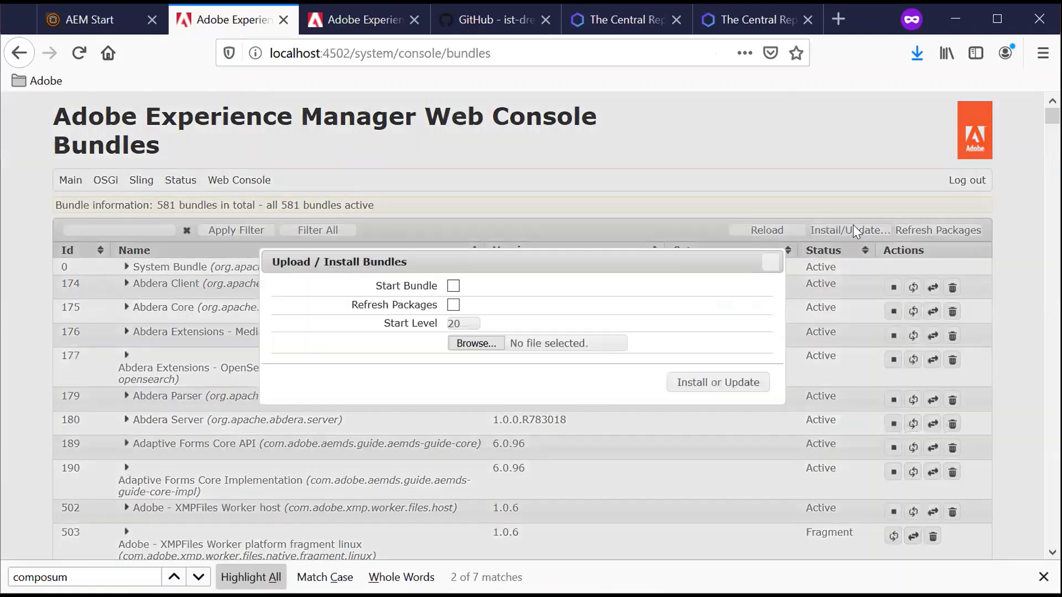
pyautogui.click(453, 286)
pyautogui.click(453, 304)
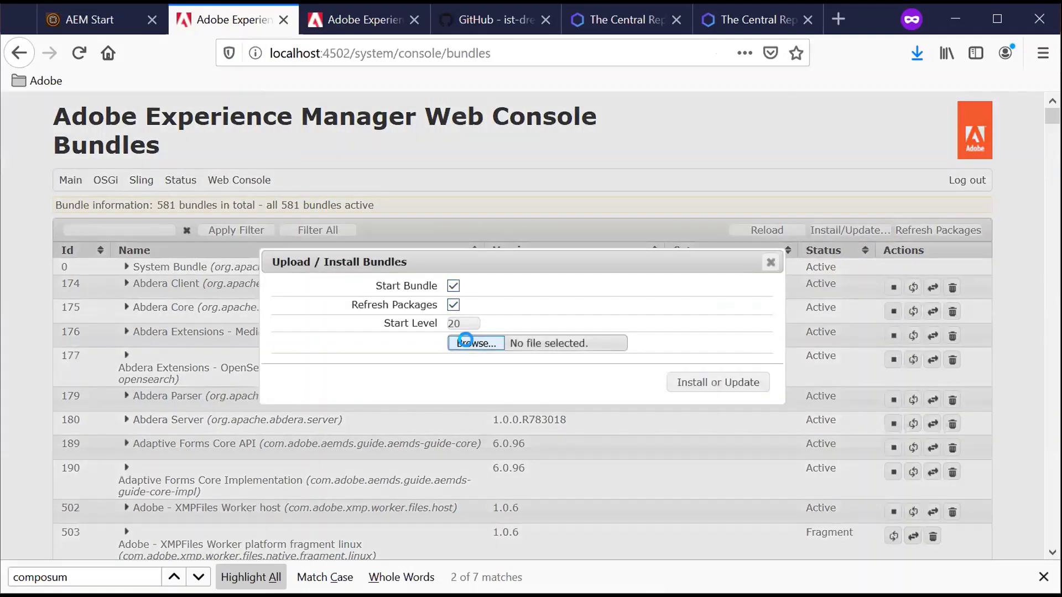
pyautogui.click(467, 343)
pyautogui.click(262, 136)
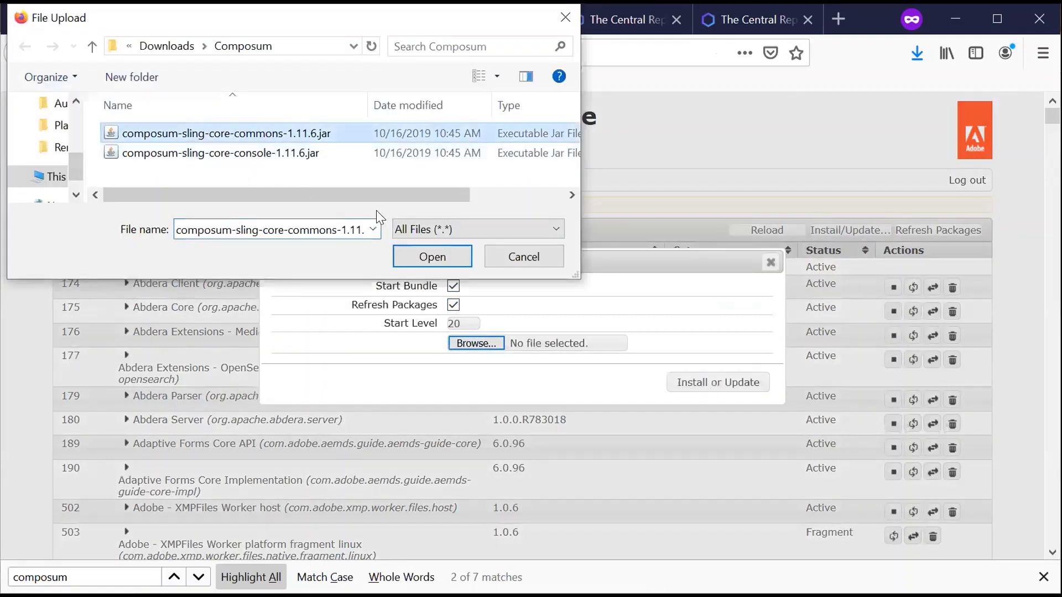
pyautogui.click(419, 259)
pyautogui.click(694, 395)
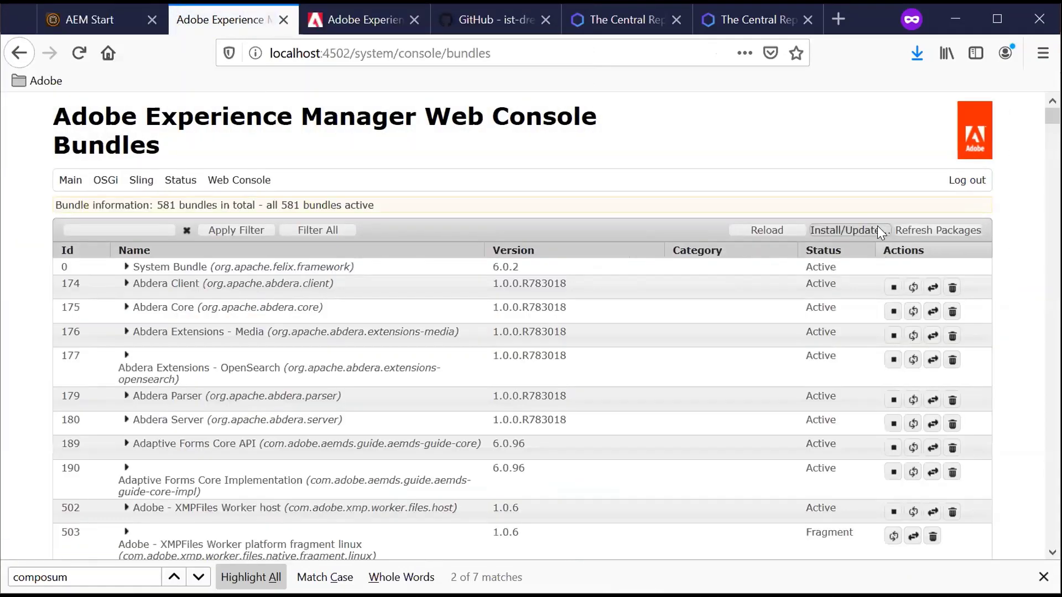
# - Install the Composum core console 1.11.6 jar with Start Bundle and Refresh Packages checked
pyautogui.click(877, 226)
pyautogui.click(453, 286)
pyautogui.click(453, 305)
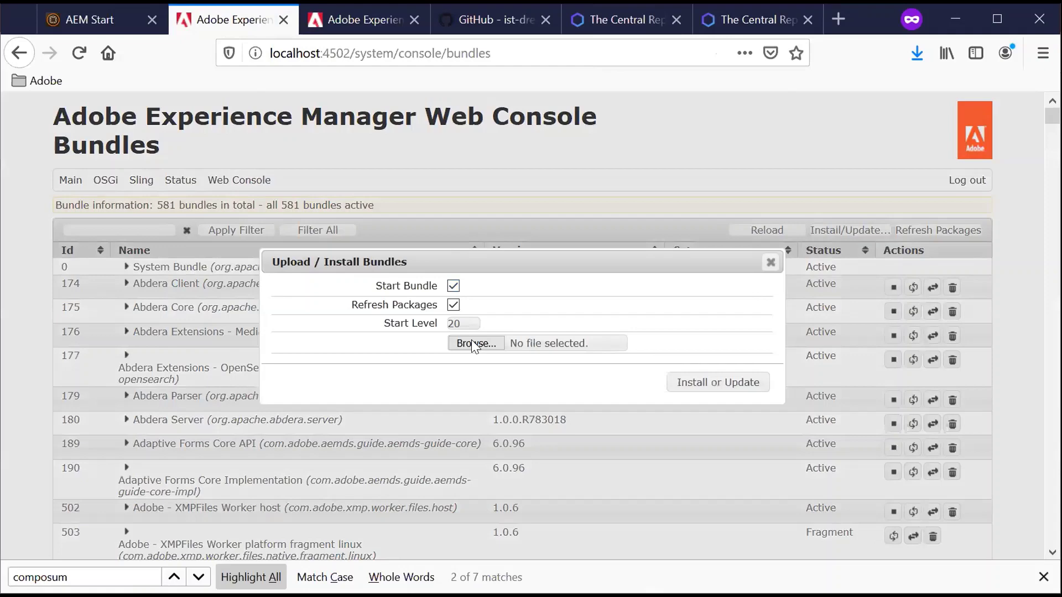
pyautogui.click(471, 339)
pyautogui.click(286, 155)
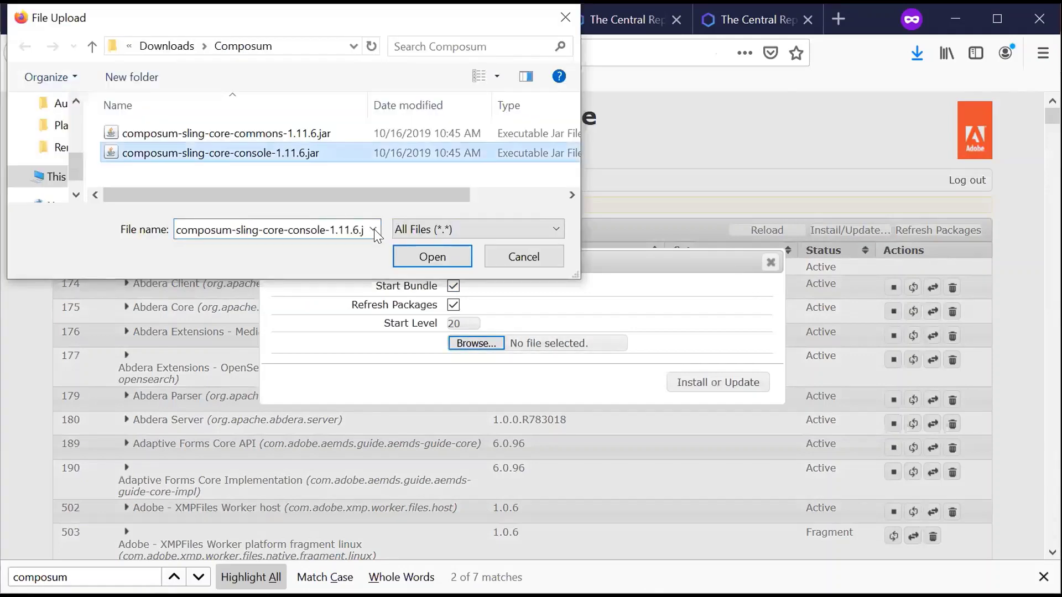
pyautogui.click(433, 257)
pyautogui.click(704, 395)
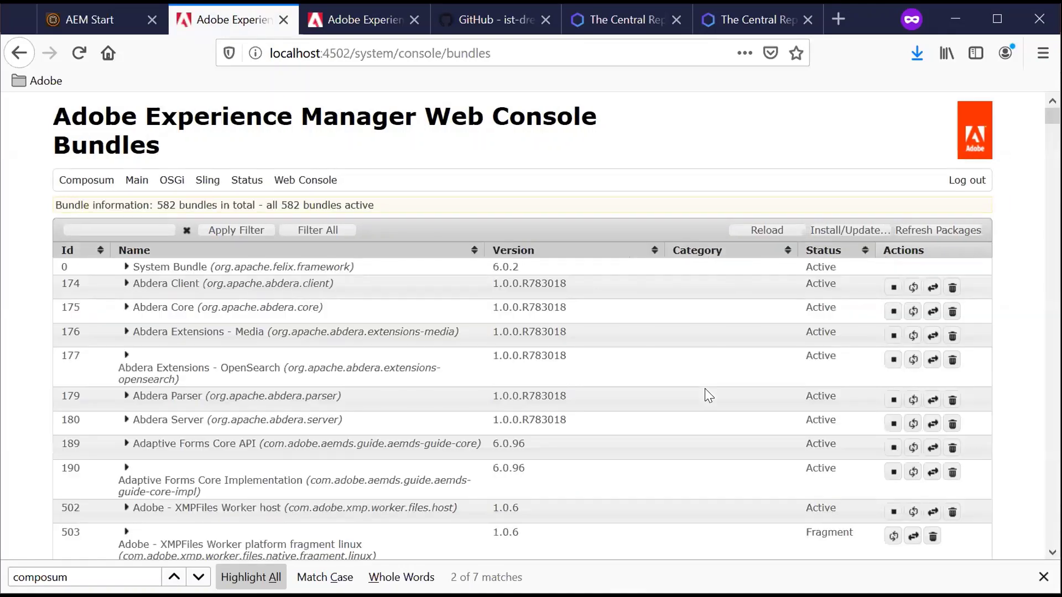
# - Reload the bundle list and search it for 'composum' to reach the Core Console row
pyautogui.click(79, 53)
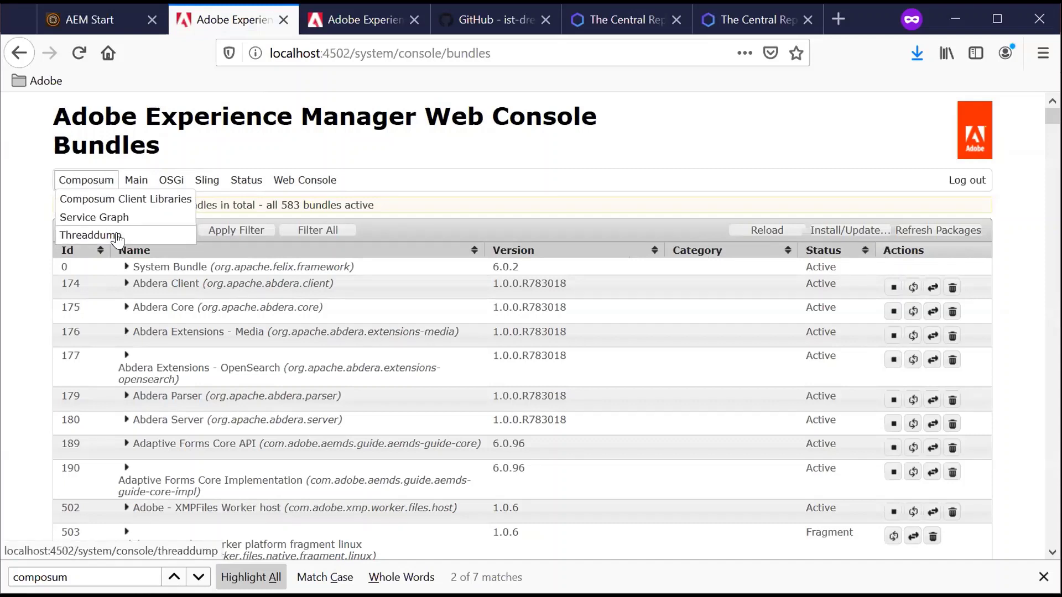
pyautogui.hotkey('ctrl', 'f')
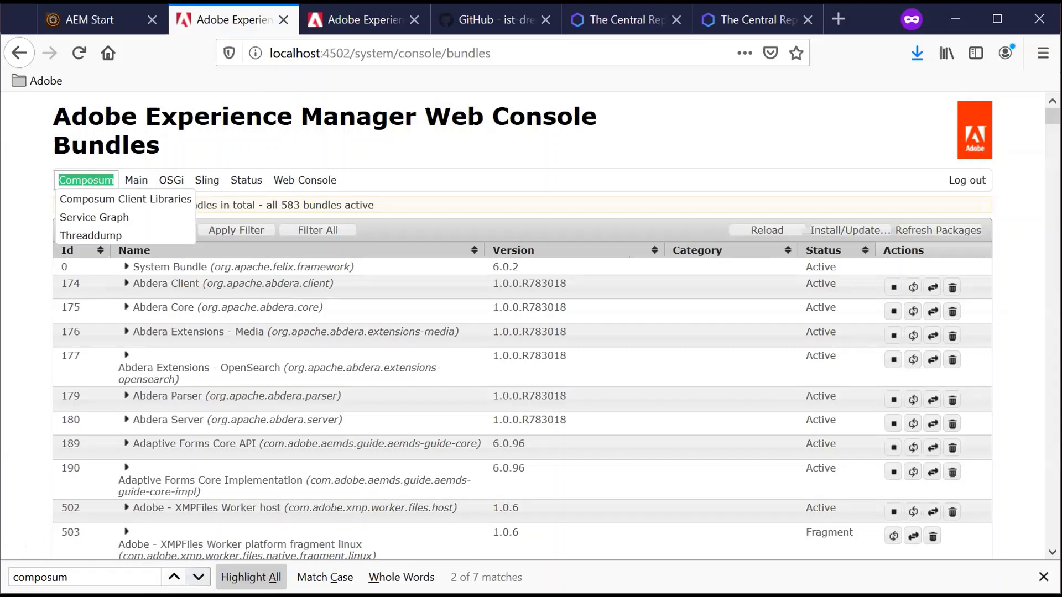
pyautogui.write('composum')
pyautogui.press('Return')
pyautogui.press('Return')
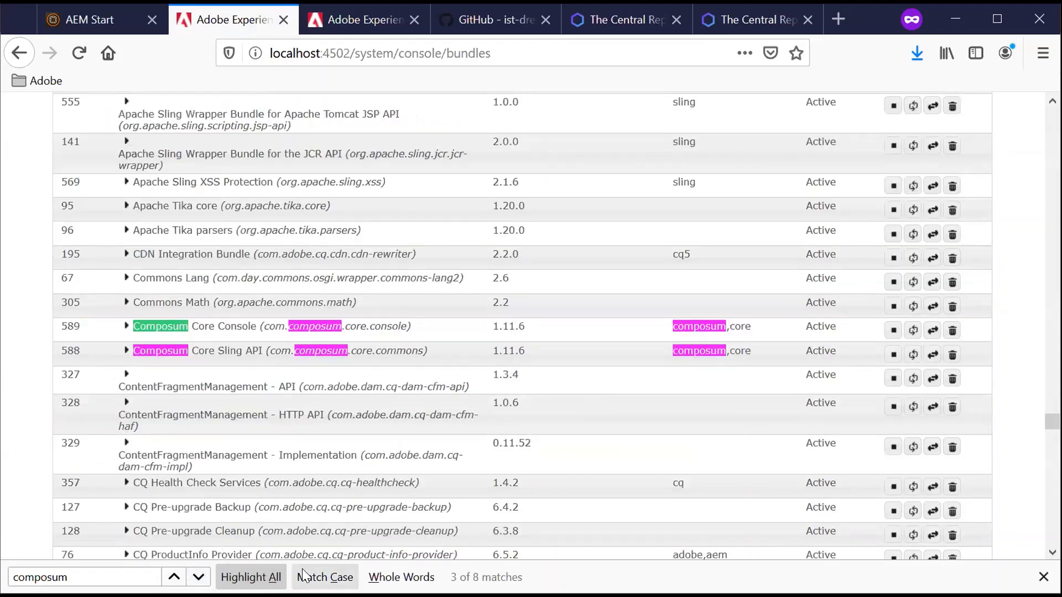
pyautogui.scroll(5, 58, 267)
pyautogui.scroll(5, 63, 271)
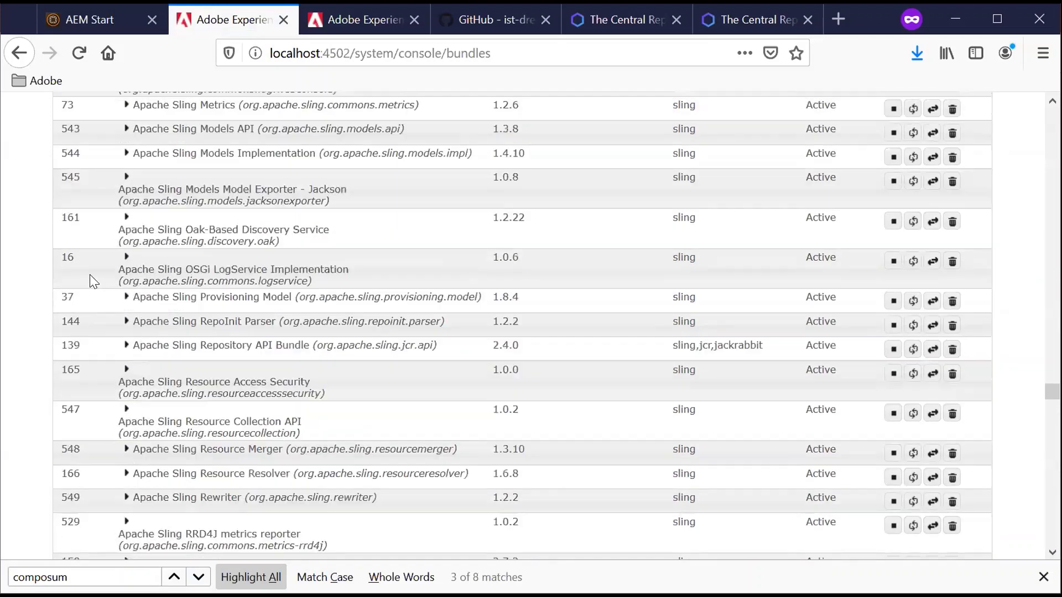
pyautogui.scroll(5, 150, 203)
pyautogui.scroll(10, 149, 204)
pyautogui.scroll(15, 150, 203)
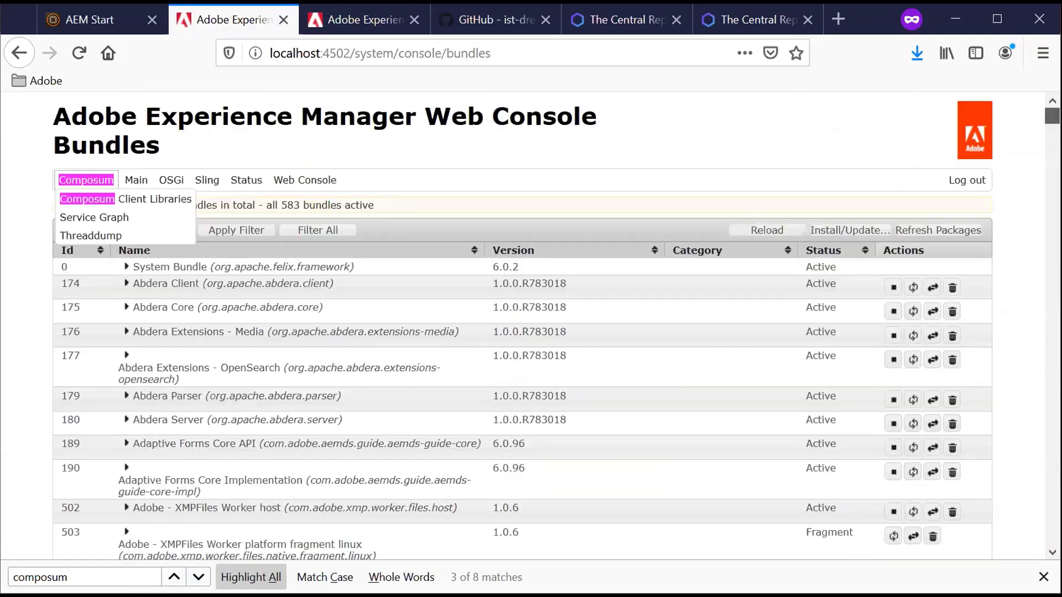
# - On the Composum Service Graph page, regenerate the graph as 'dotty for Graphviz' text
pyautogui.click(90, 217)
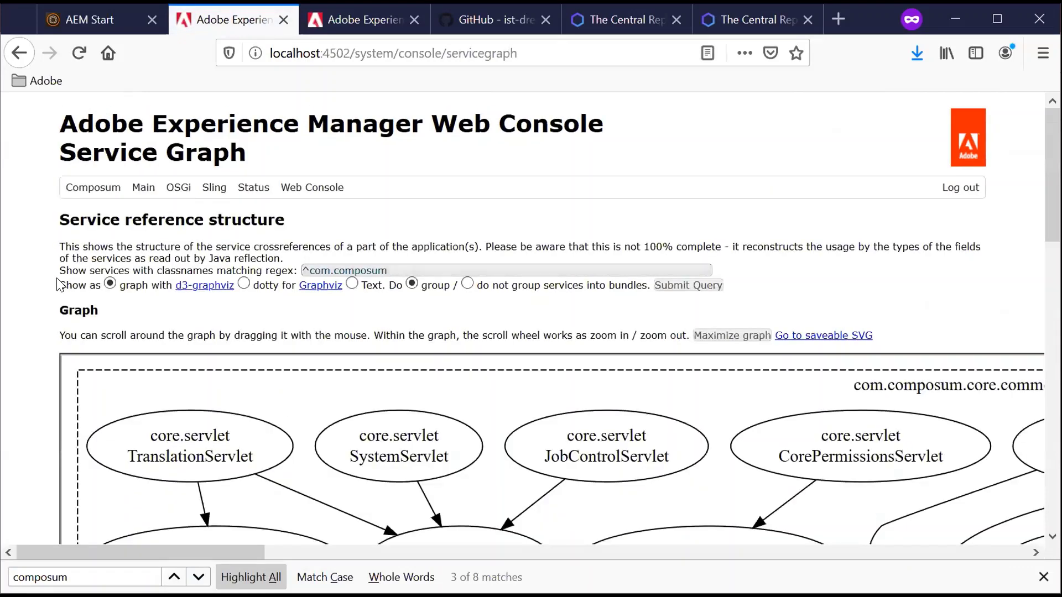
pyautogui.moveTo(60, 271)
pyautogui.mouseDown()
pyautogui.moveTo(313, 265)
pyautogui.moveTo(504, 322)
pyautogui.mouseUp()
pyautogui.scroll(-2, 503, 323)
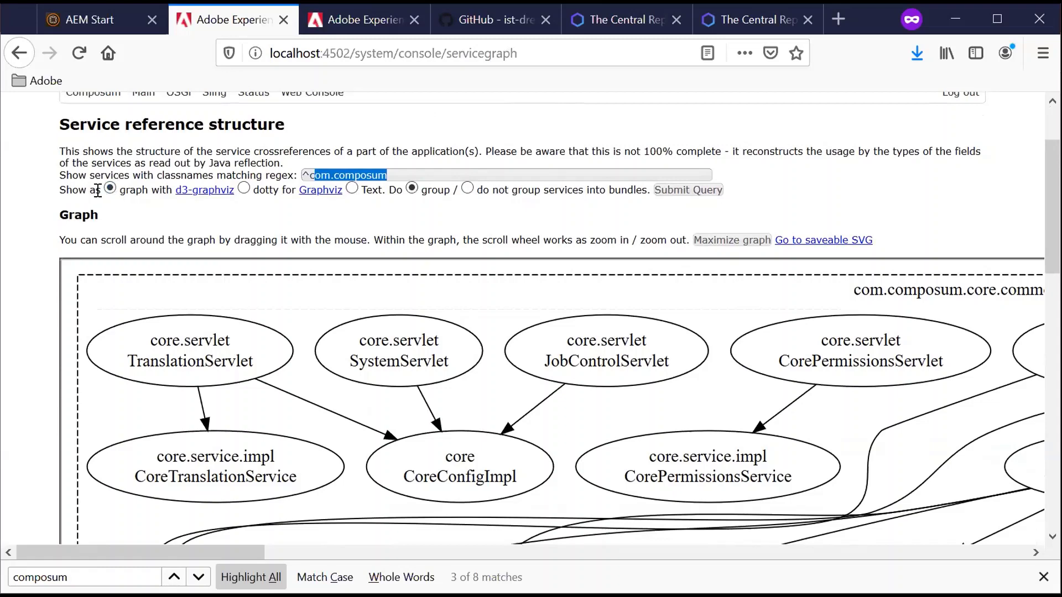
pyautogui.doubleClick(126, 190)
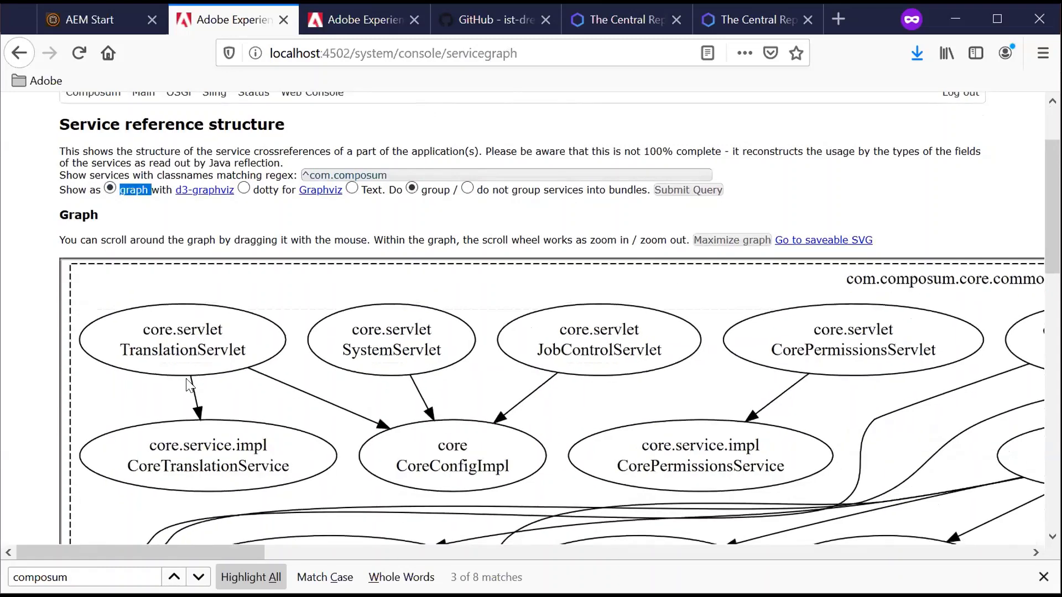
pyautogui.scroll(-2, 223, 388)
pyautogui.scroll(-3, 223, 389)
pyautogui.scroll(-3, 221, 388)
pyautogui.scroll(5, 222, 389)
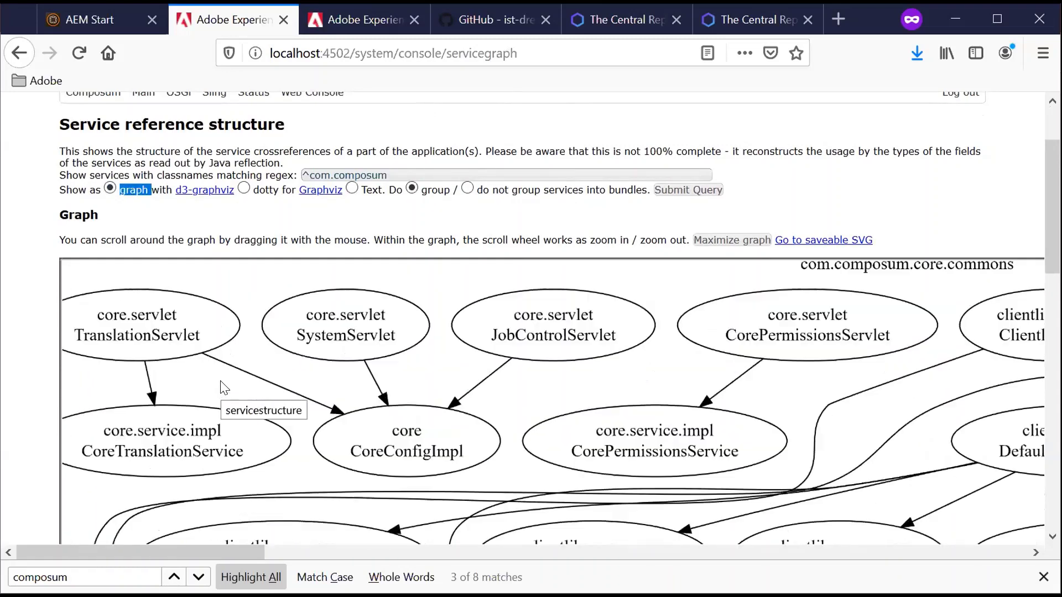
pyautogui.click(243, 189)
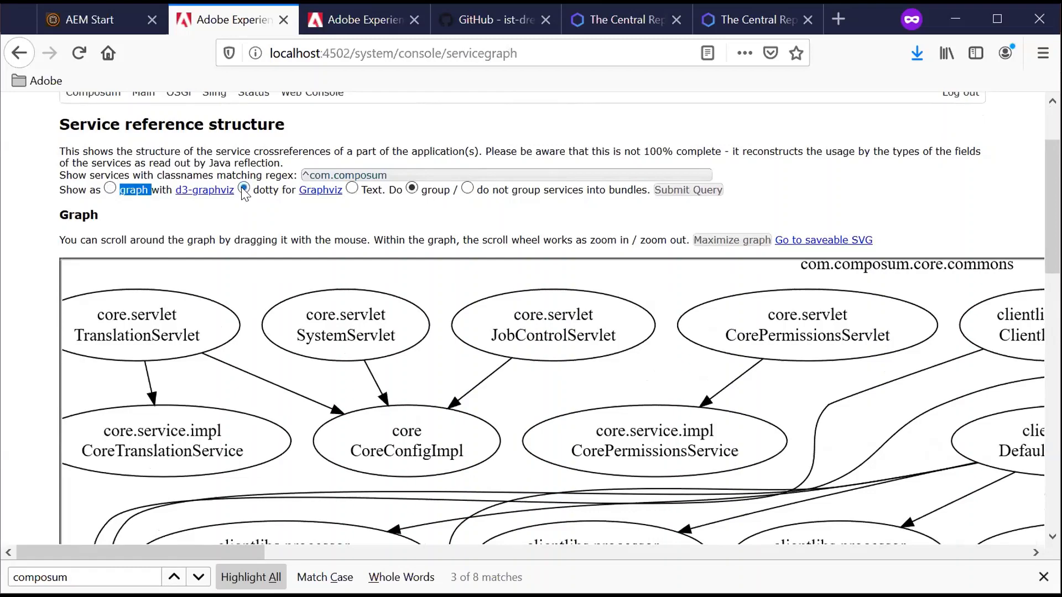
pyautogui.click(686, 191)
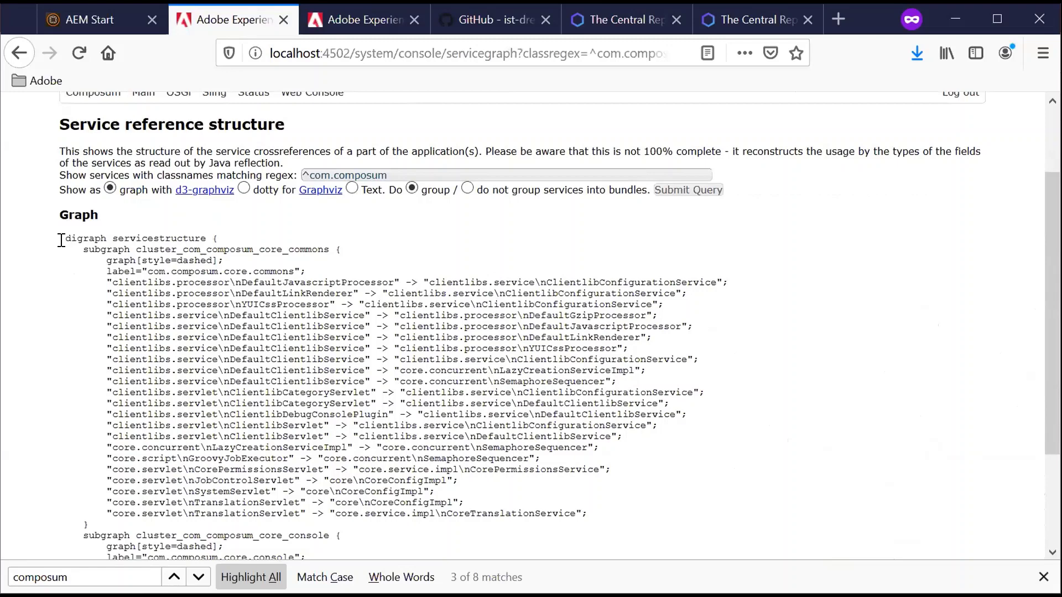
pyautogui.moveTo(61, 237); pyautogui.dragTo(445, 514)
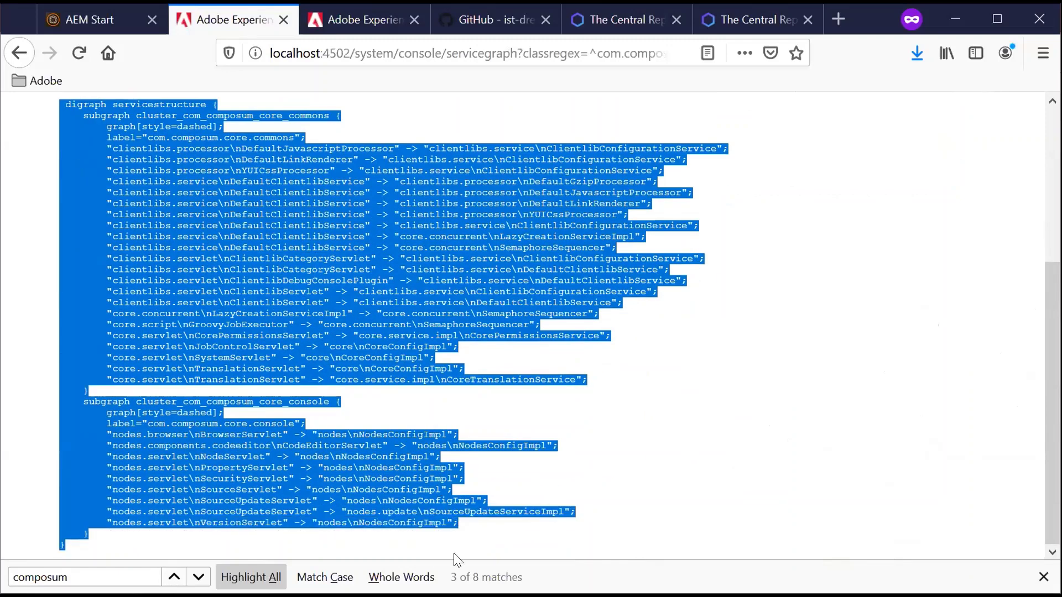
pyautogui.scroll(5, 499, 431)
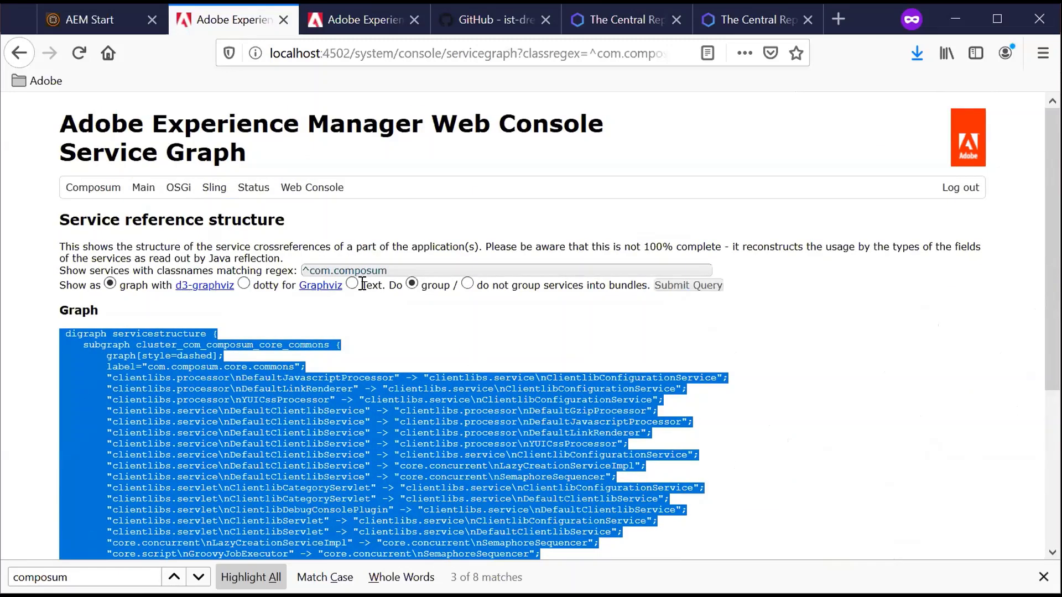
# - Regenerate the services with 'Text.' output and inspect the start of the listing
pyautogui.click(352, 284)
pyautogui.click(670, 284)
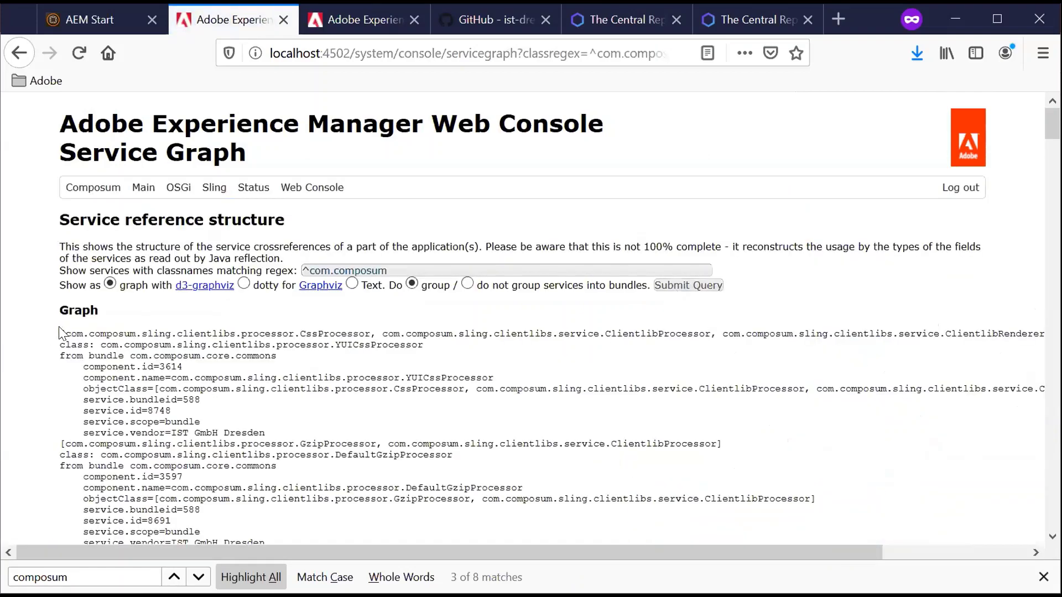
pyautogui.moveTo(58, 329); pyautogui.dragTo(345, 499)
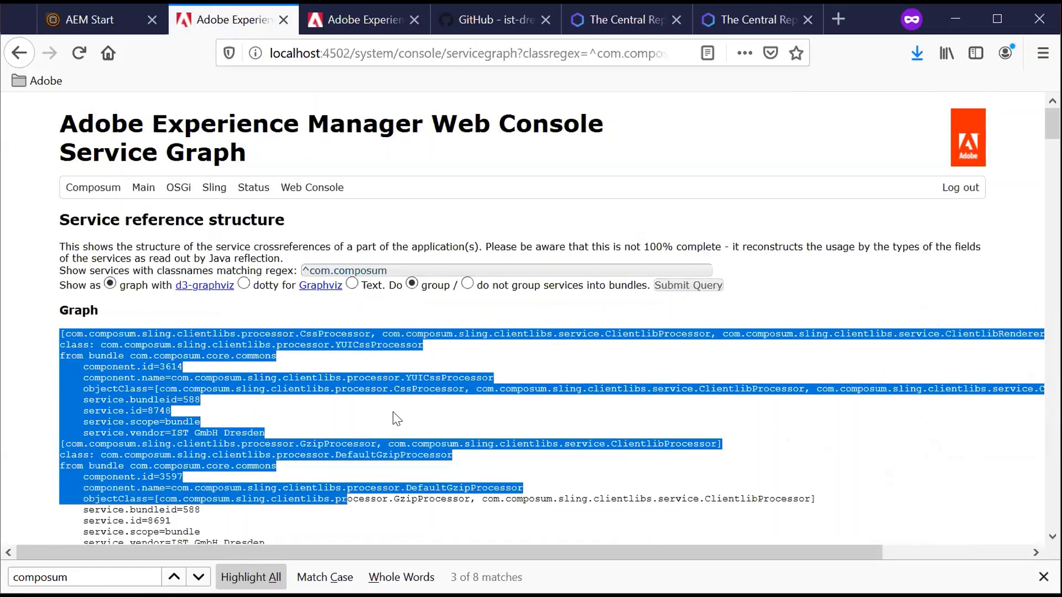
pyautogui.scroll(-4, 394, 419)
pyautogui.scroll(4, 394, 420)
pyautogui.click(540, 399)
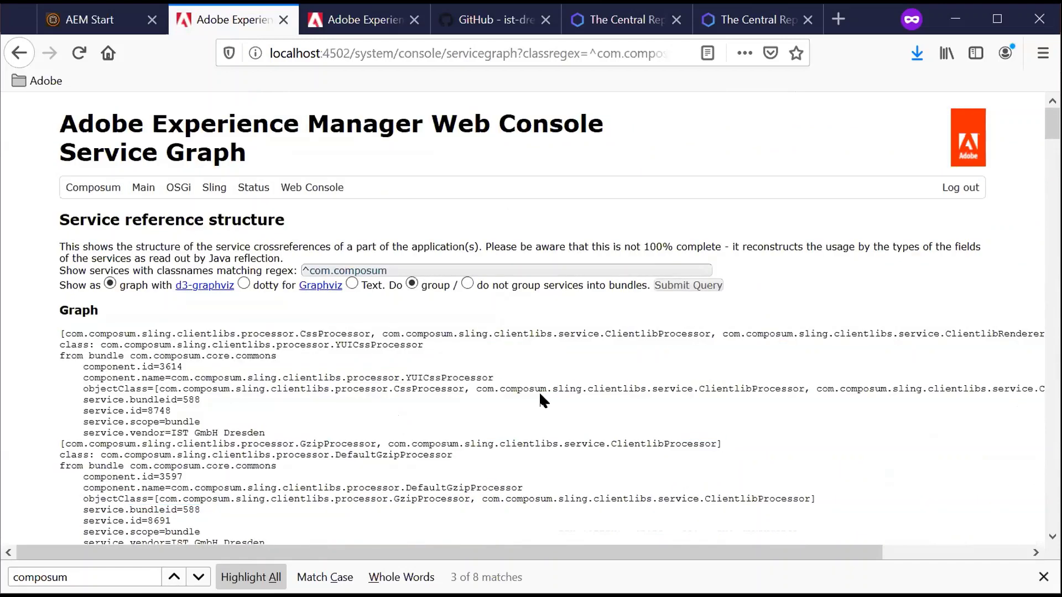
# - Copy the com.adobe.granite.logging bundle name from the Services list
pyautogui.hotkey('ctrl', 'Tab')
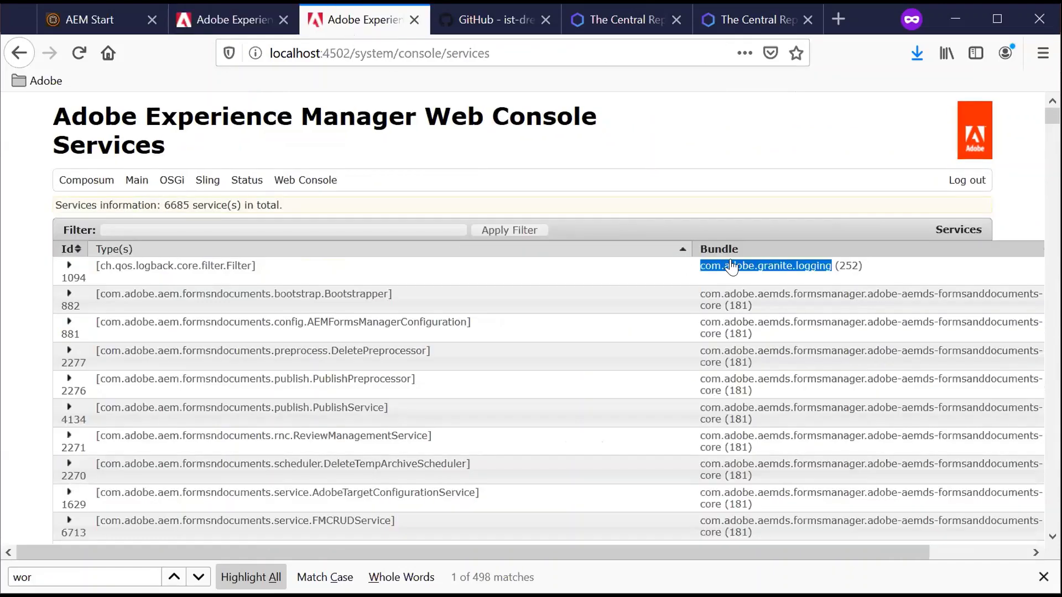
pyautogui.rightClick(730, 266)
pyautogui.click(784, 385)
# - Replace com.composum in the class name regex with com.adobe.granite.logging and submit
pyautogui.click(223, 13)
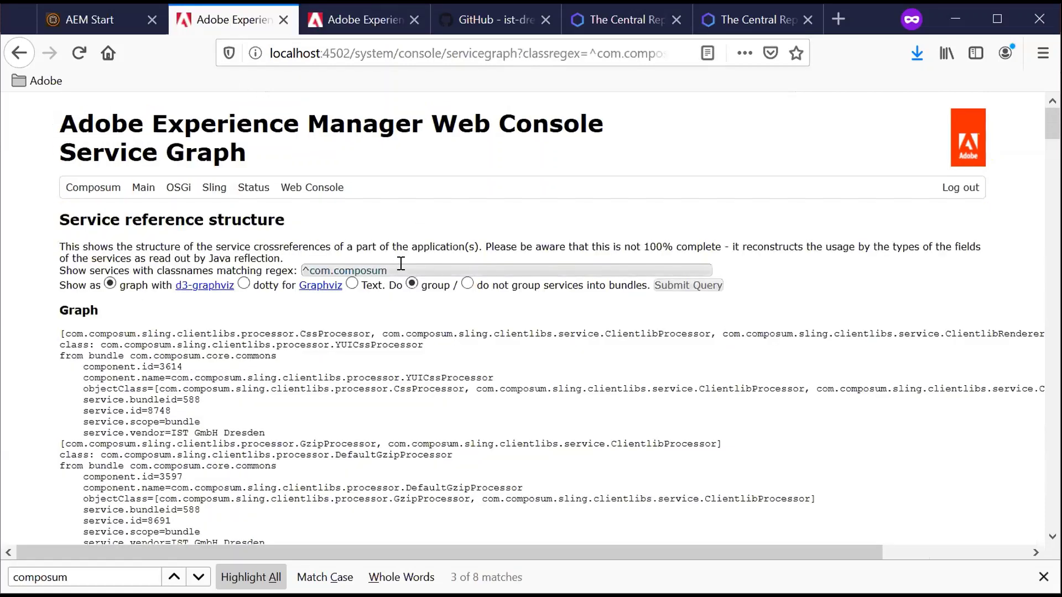
pyautogui.moveTo(387, 272); pyautogui.dragTo(309, 270)
pyautogui.rightClick(307, 271)
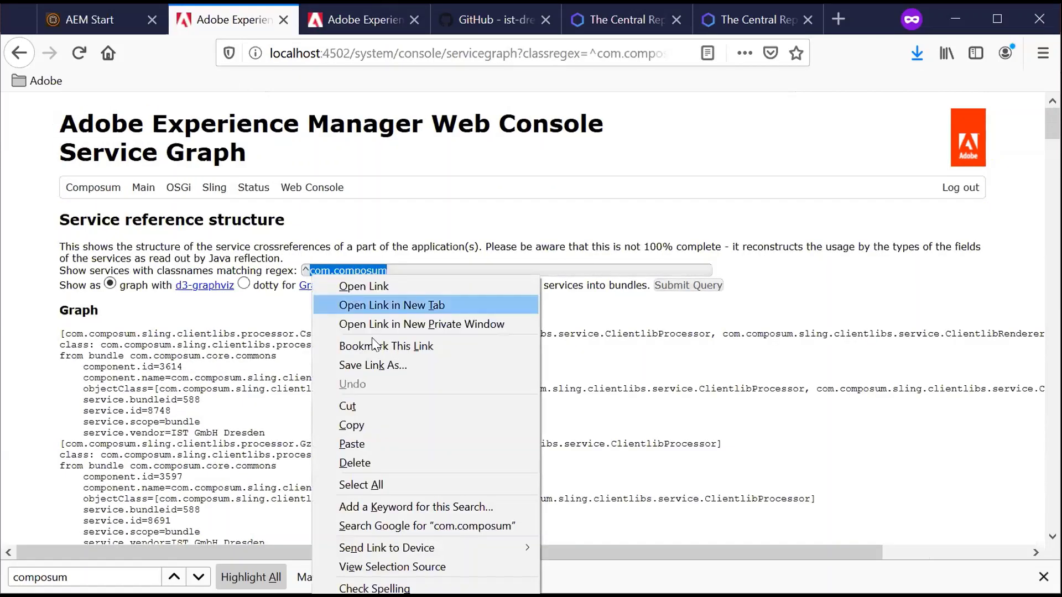
pyautogui.click(376, 438)
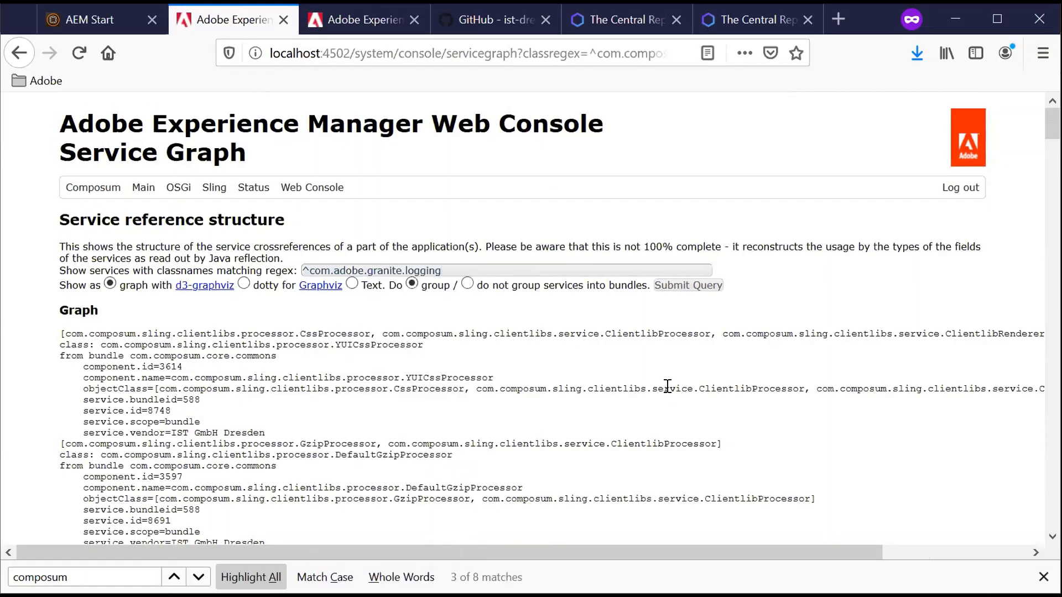
pyautogui.click(686, 282)
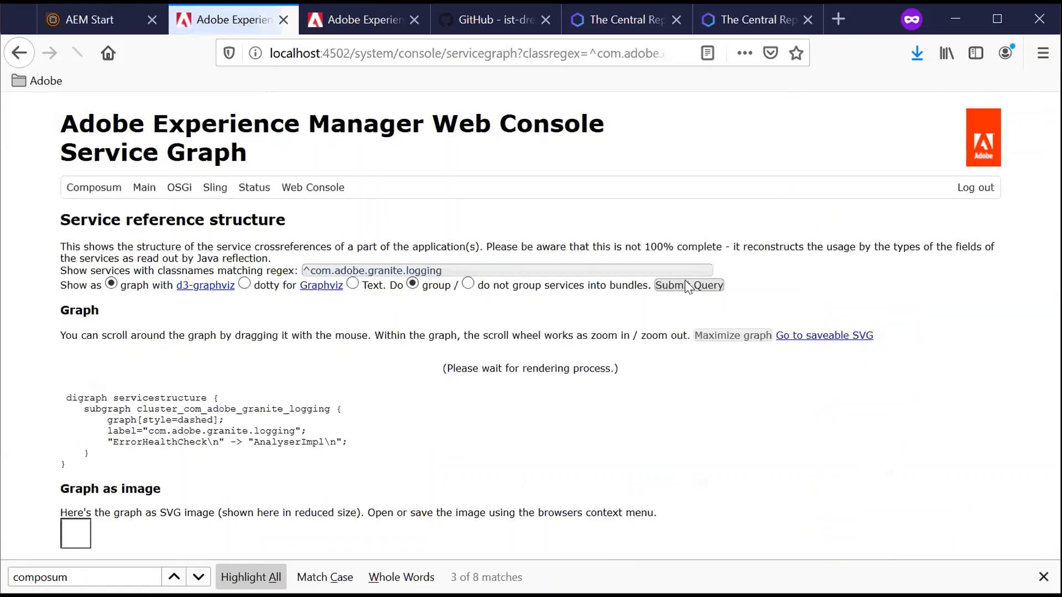
pyautogui.scroll(-2, 685, 282)
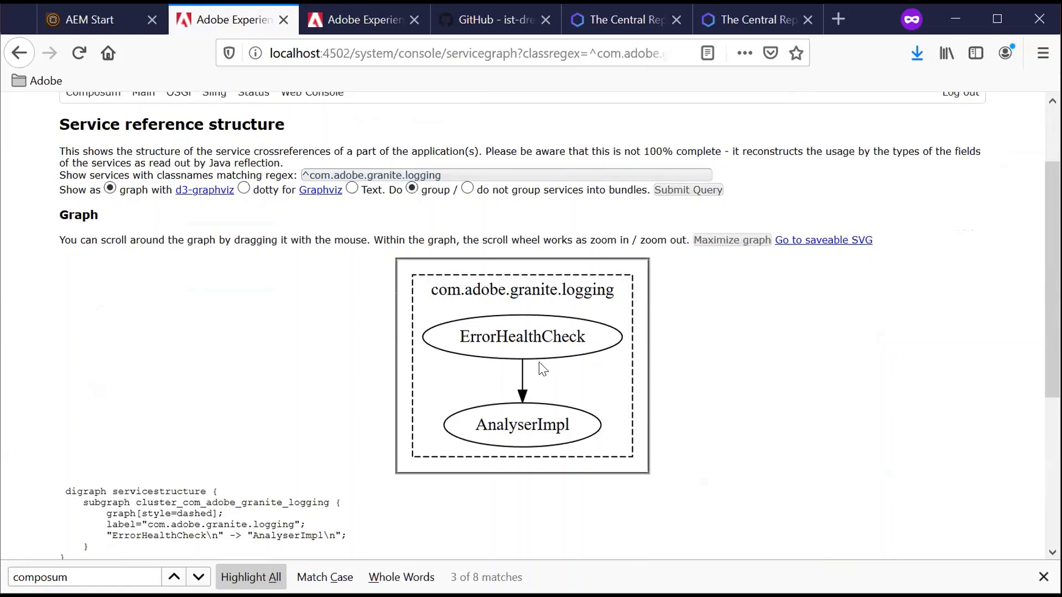
# - Save the saveable SVG graph image to the Desktop, overwriting the existing index.svg
pyautogui.click(818, 241)
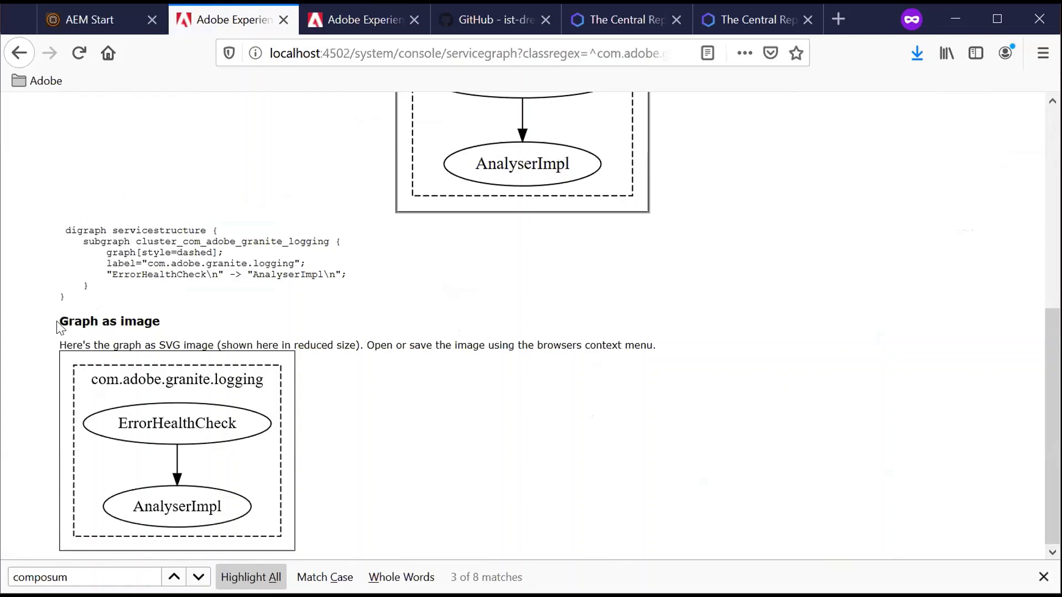
pyautogui.rightClick(143, 452)
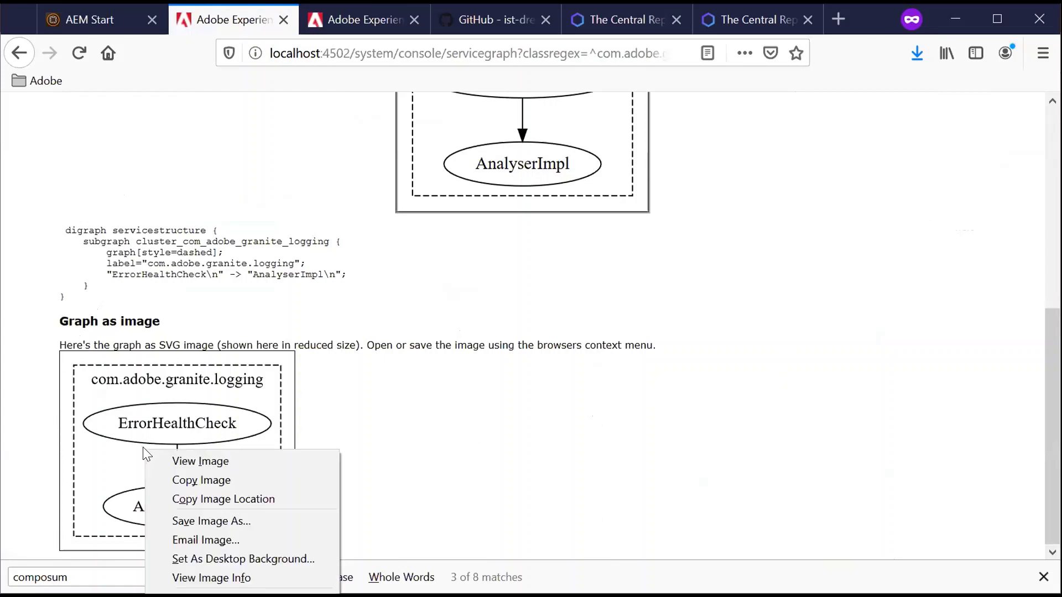
pyautogui.click(206, 520)
pyautogui.click(79, 140)
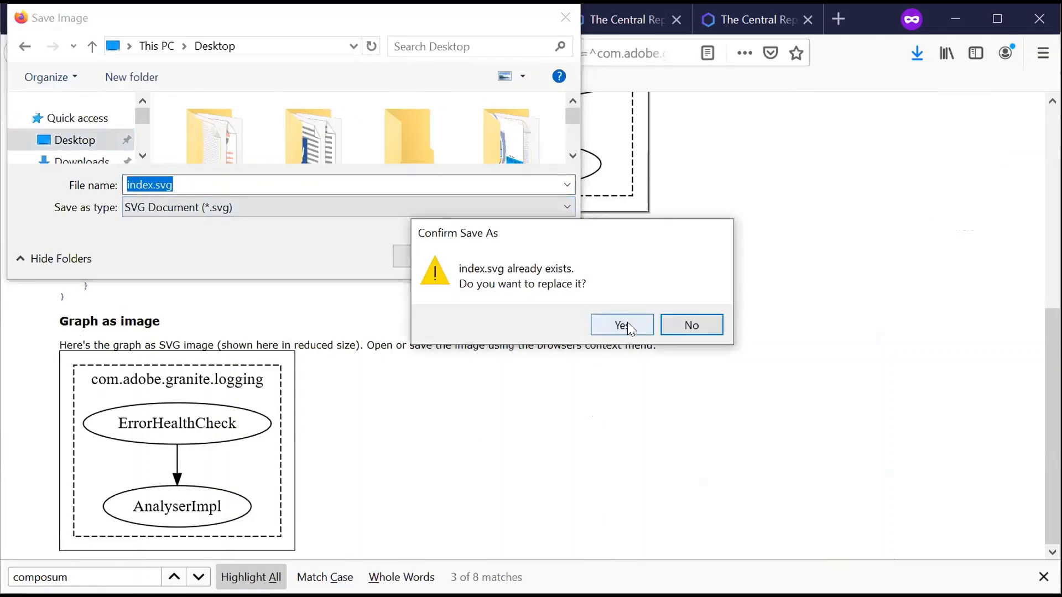
pyautogui.click(628, 323)
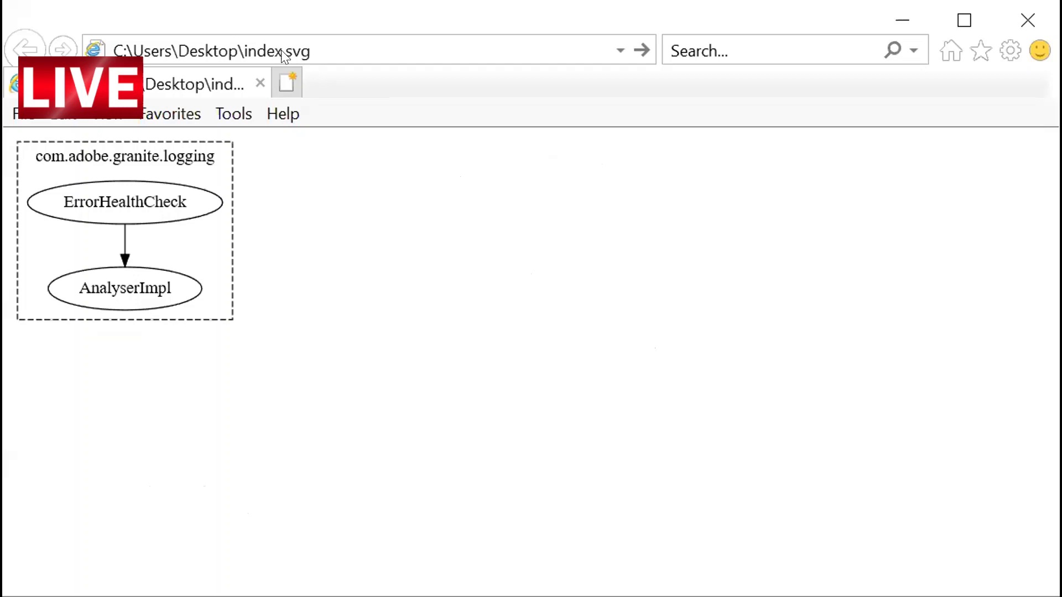
# - Highlight the opened index.svg path in the address bar, then dismiss the highlight
pyautogui.hotkey('alt', 'd')
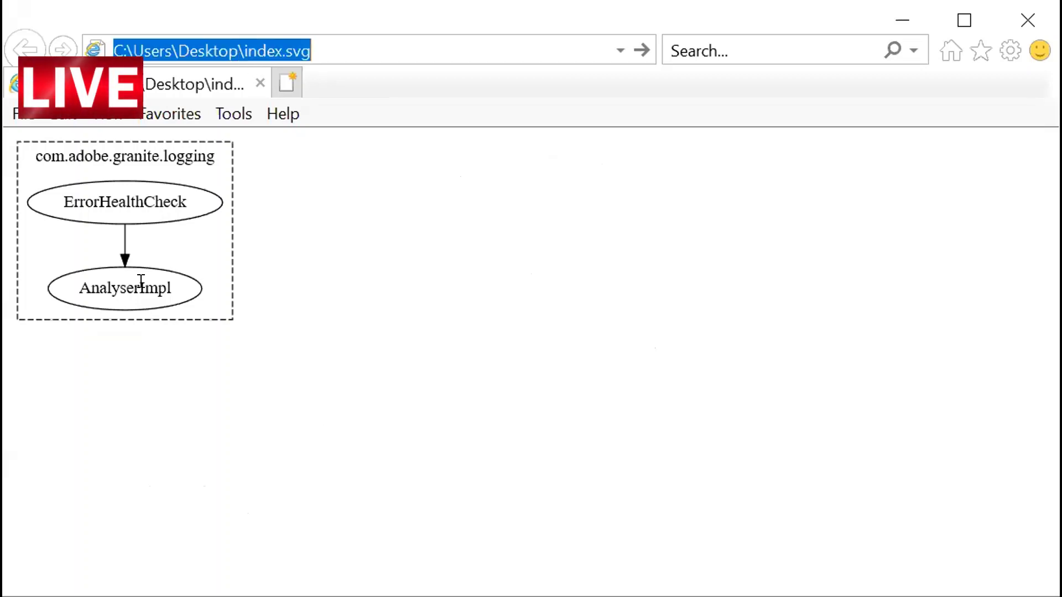
pyautogui.click(234, 288)
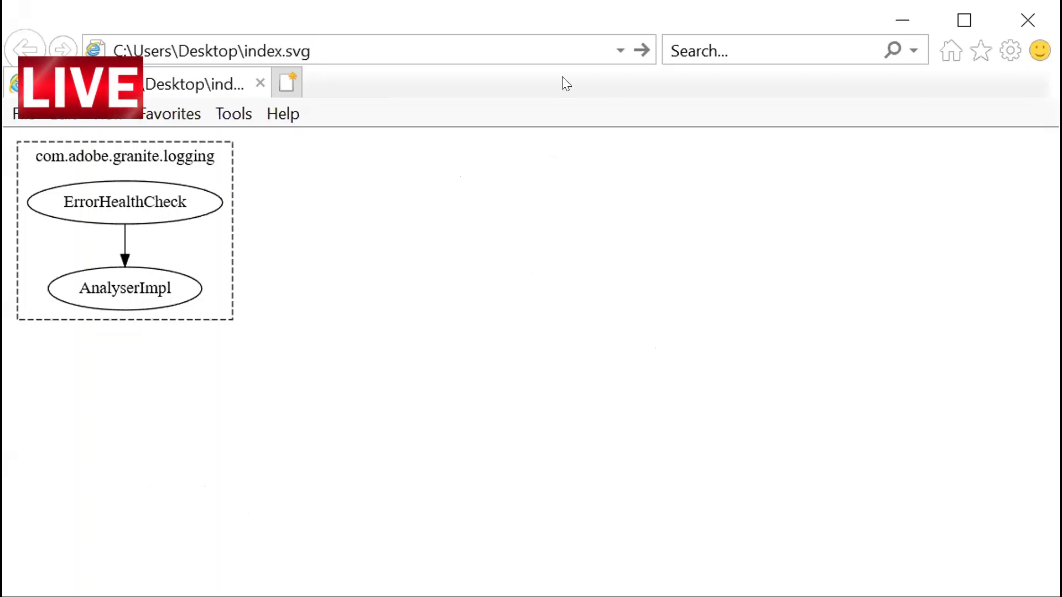